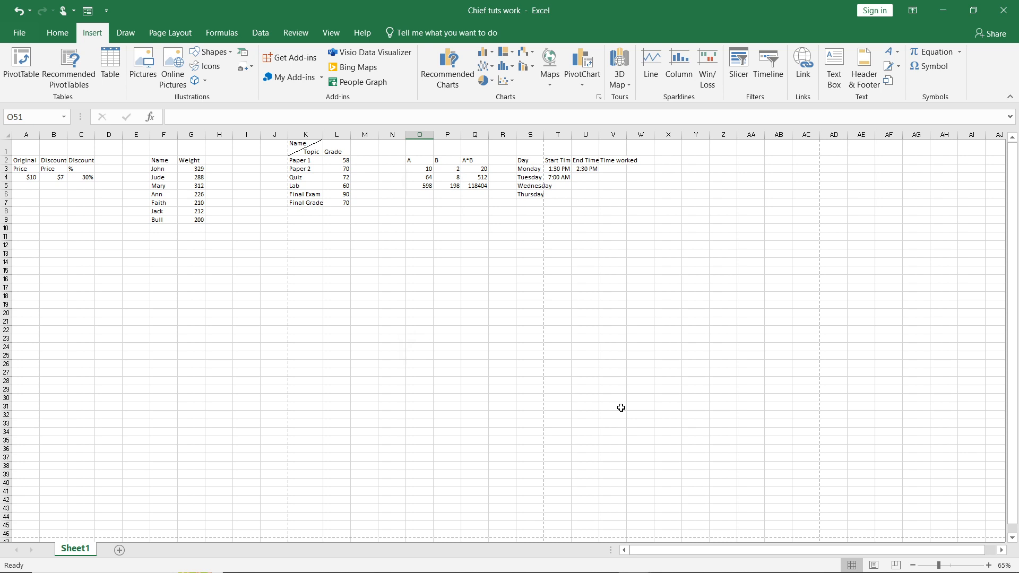
Delete the existing picture from the centre section of the page header
scroll(621, 408, up, 3)
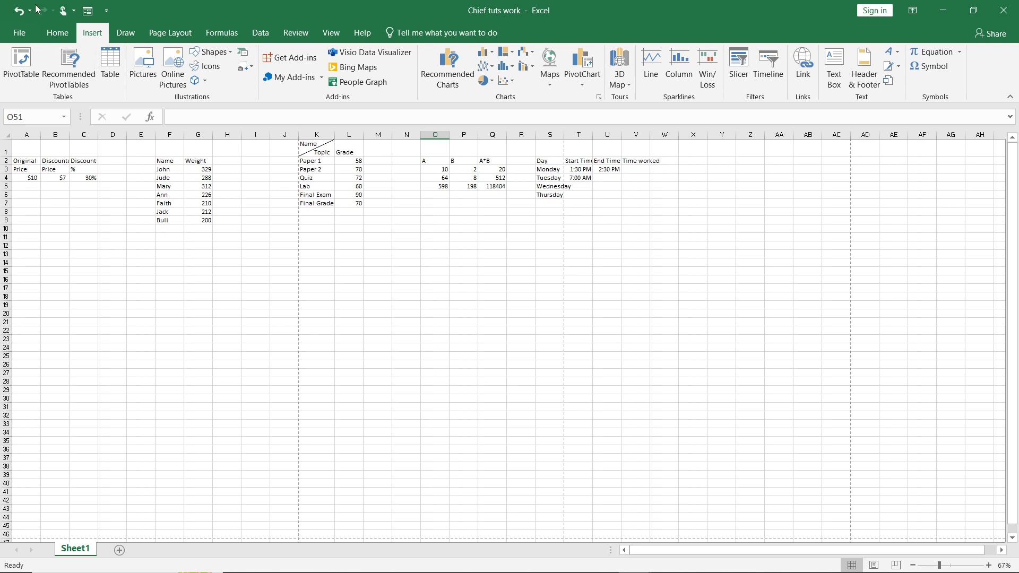
click(57, 32)
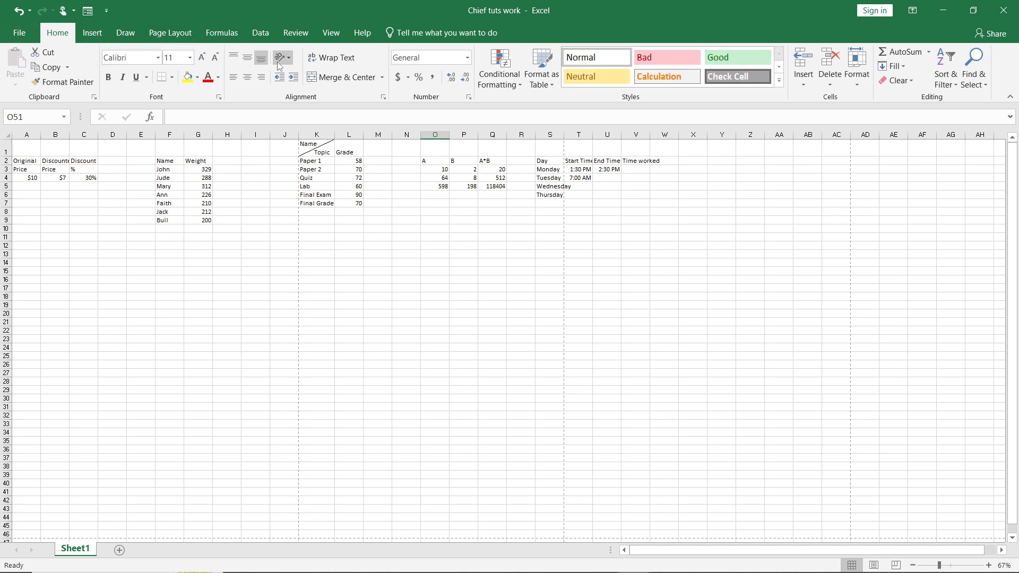
click(92, 33)
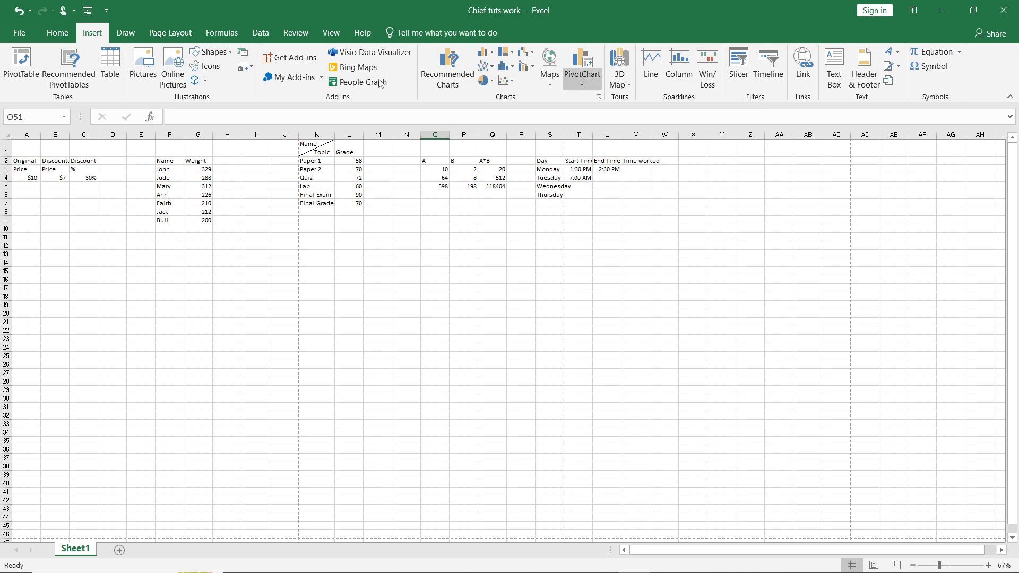
click(862, 85)
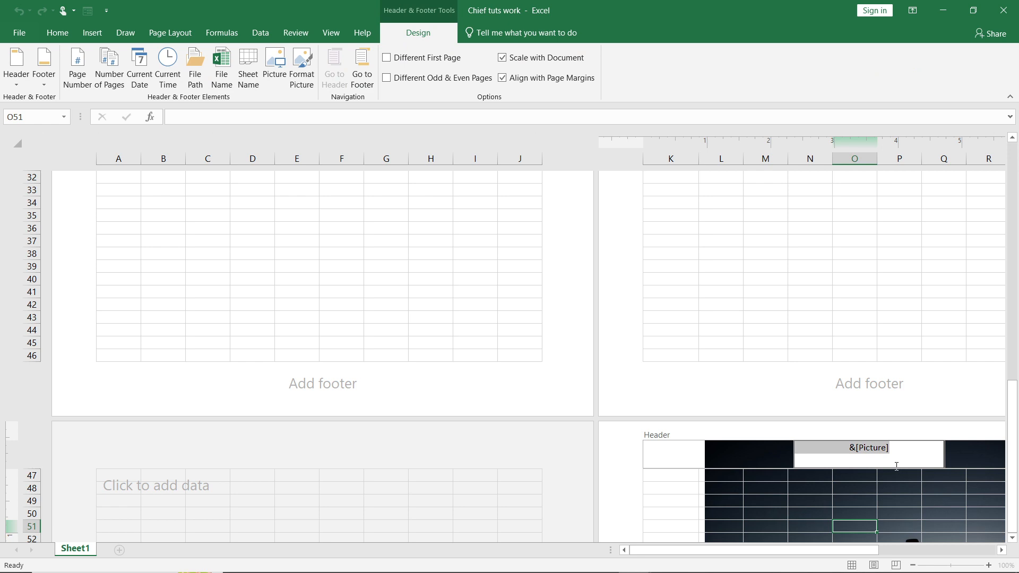
key(Delete)
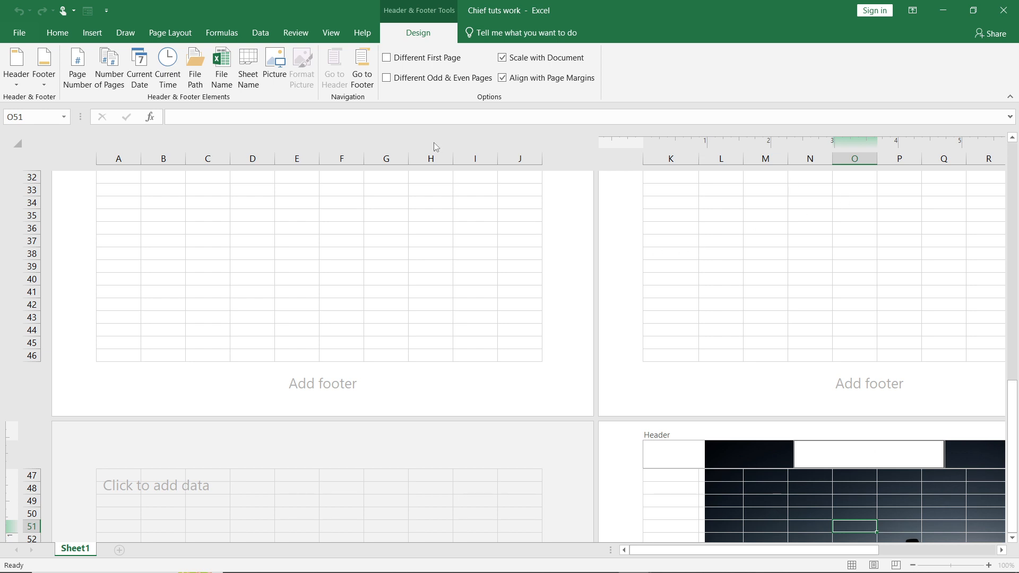
click(225, 119)
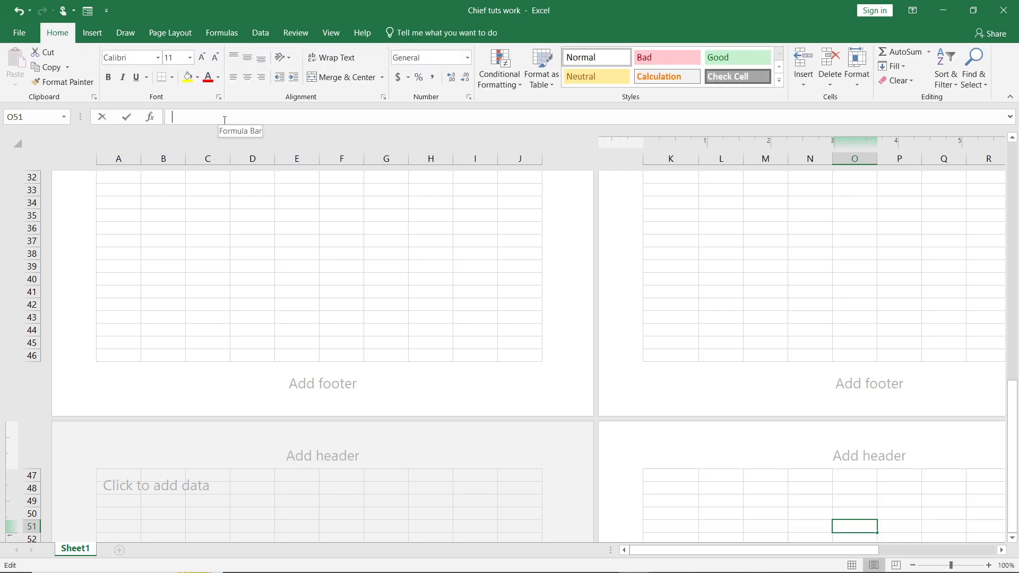
click(298, 212)
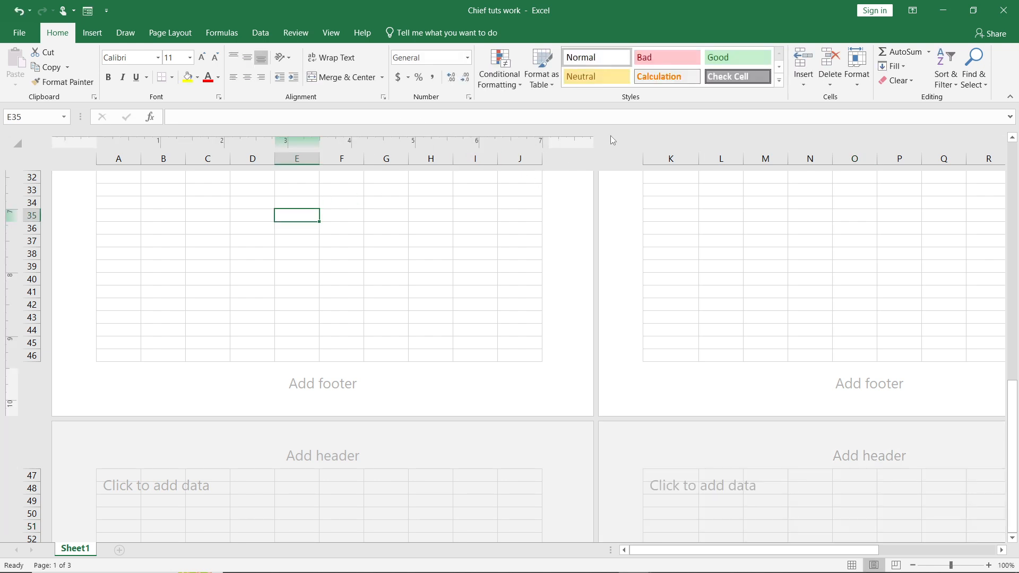
click(403, 523)
click(356, 465)
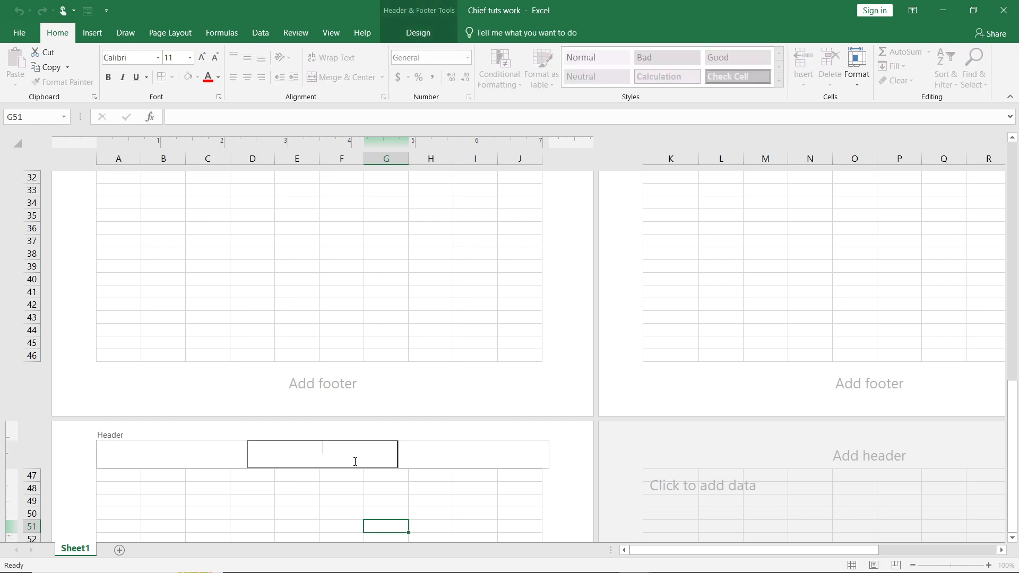
click(93, 33)
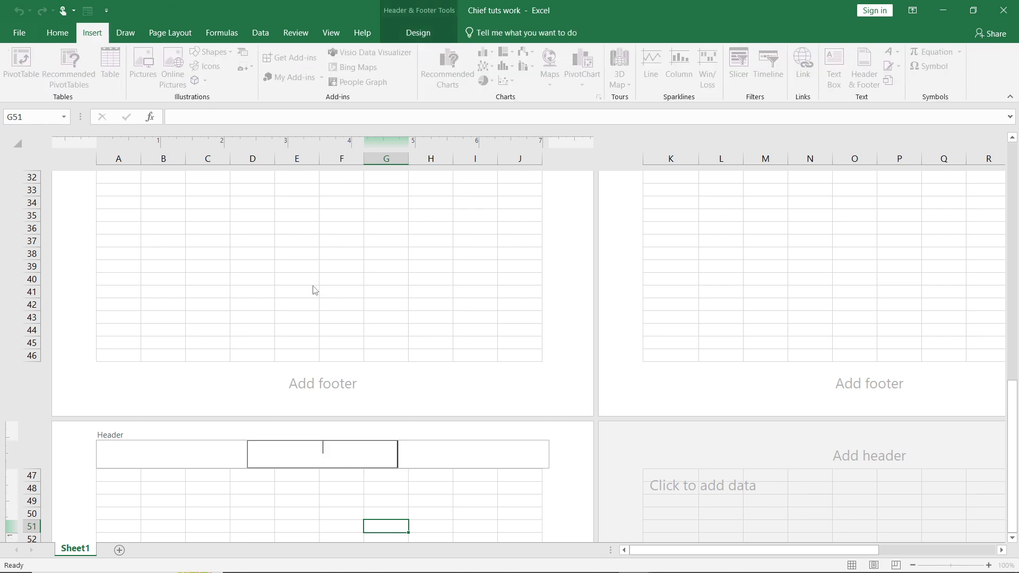
scroll(415, 214, up, 12)
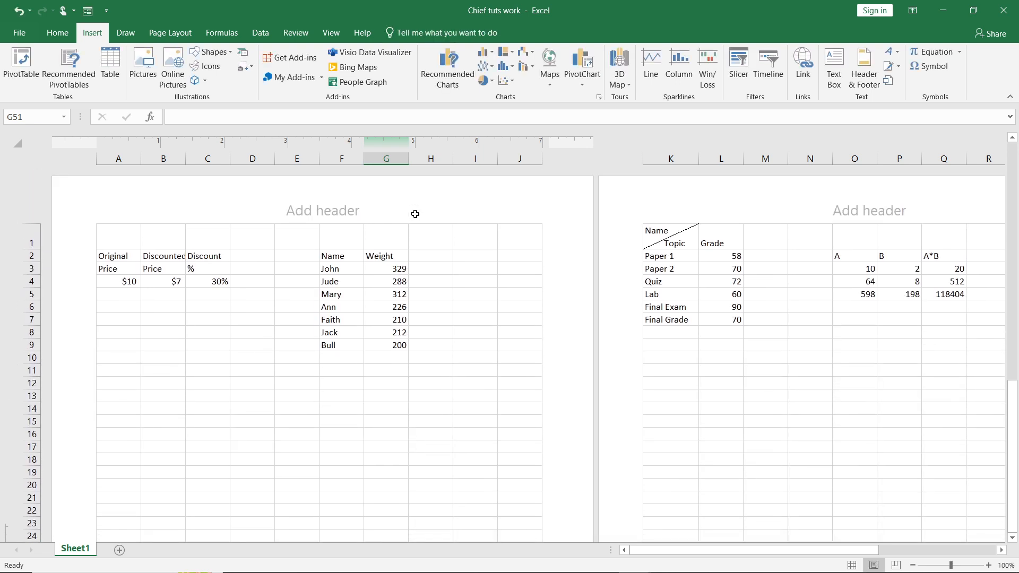
click(302, 199)
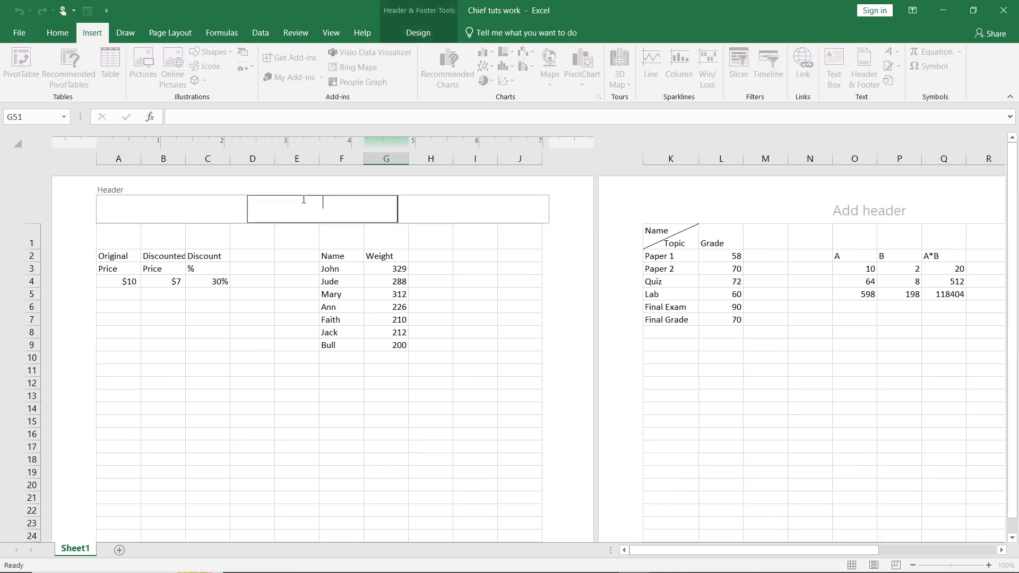
click(397, 292)
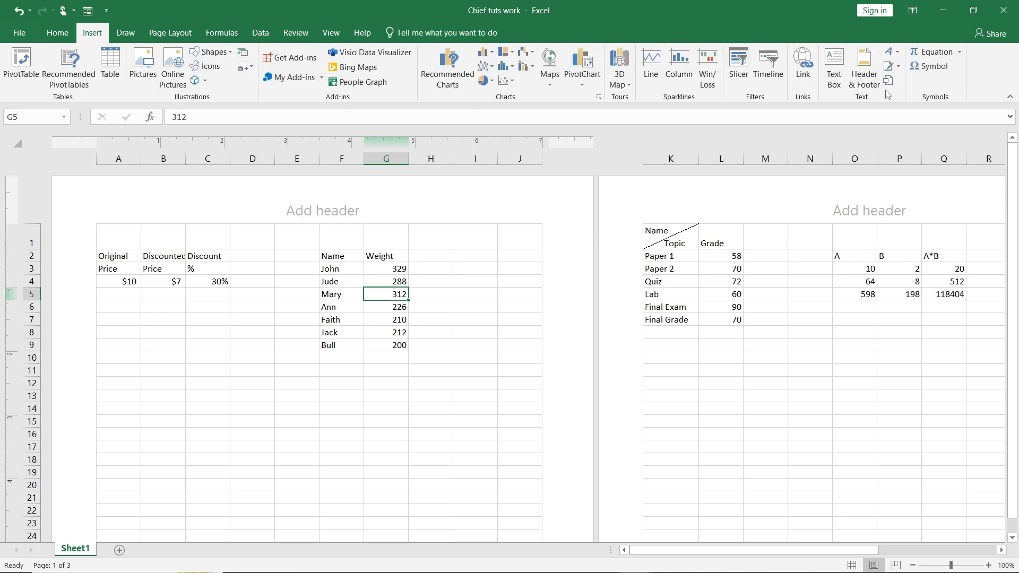
Insert the mobilephonetutorials picture from the Downloads folder into the centre section of the first page's header
click(865, 73)
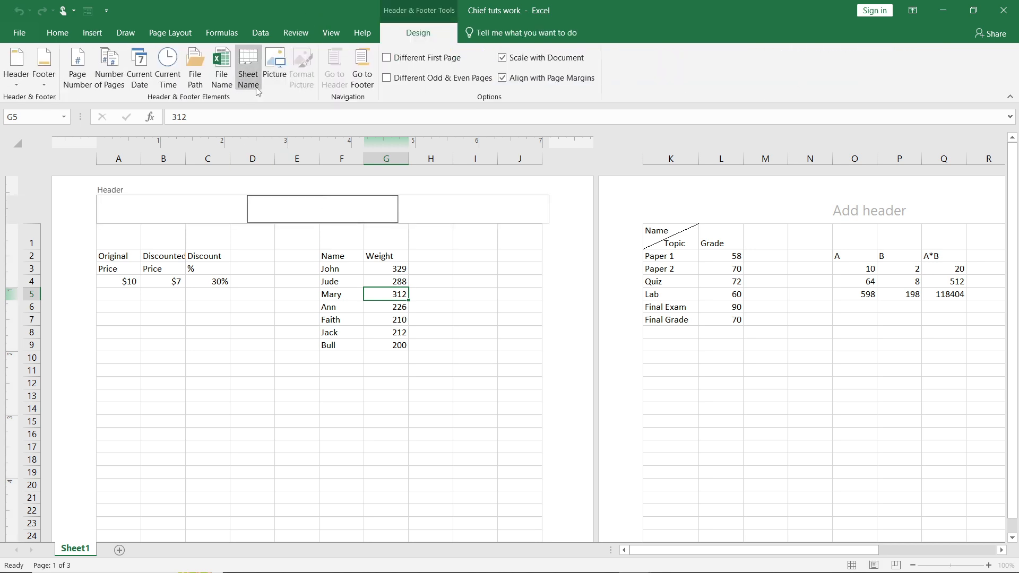
click(270, 67)
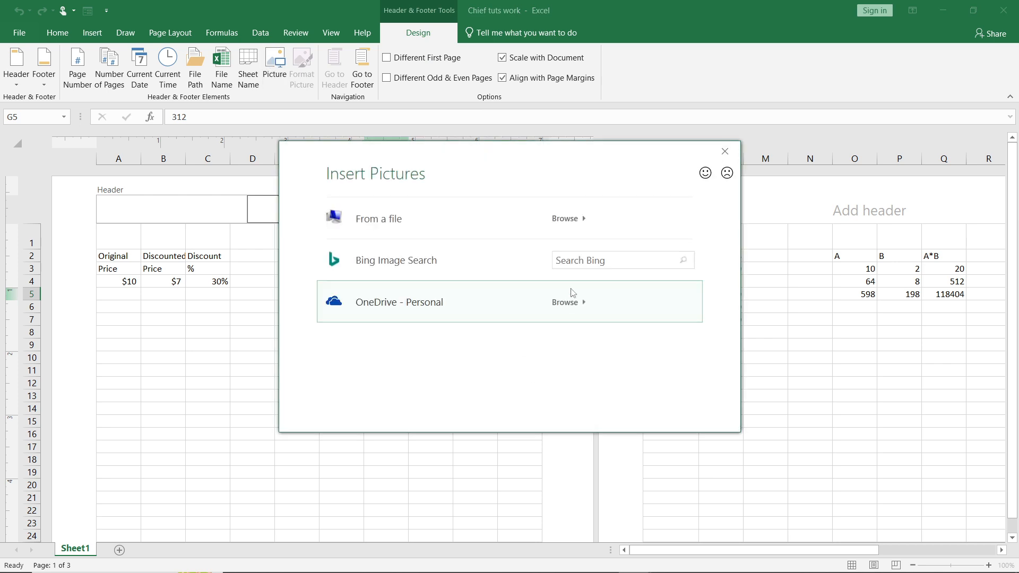
click(432, 225)
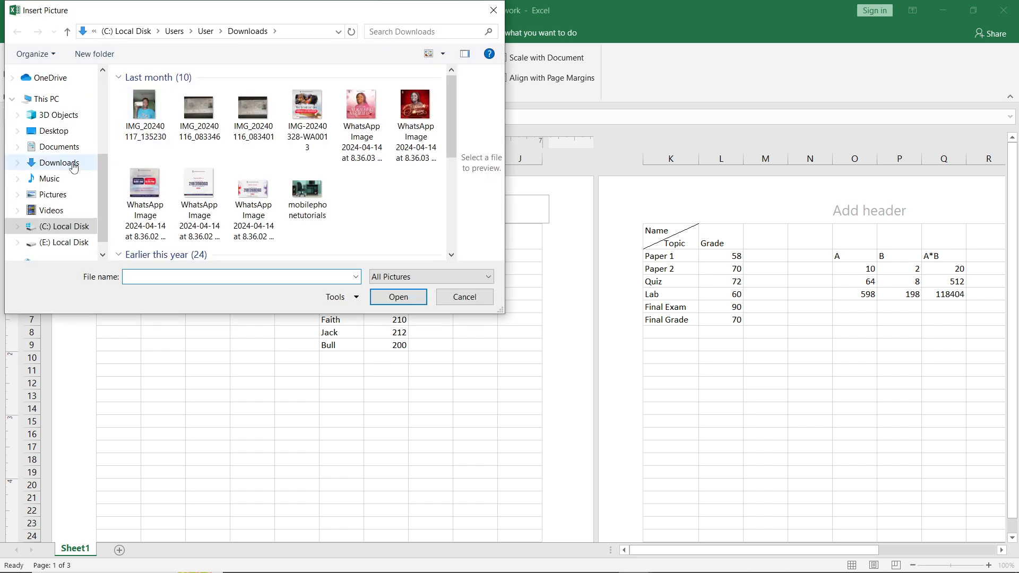
click(311, 194)
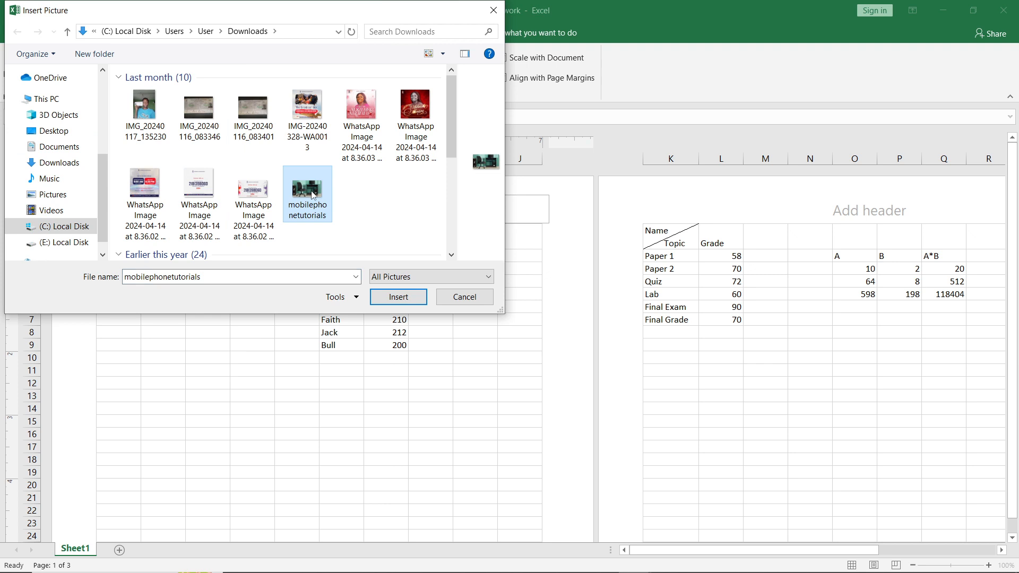
click(398, 297)
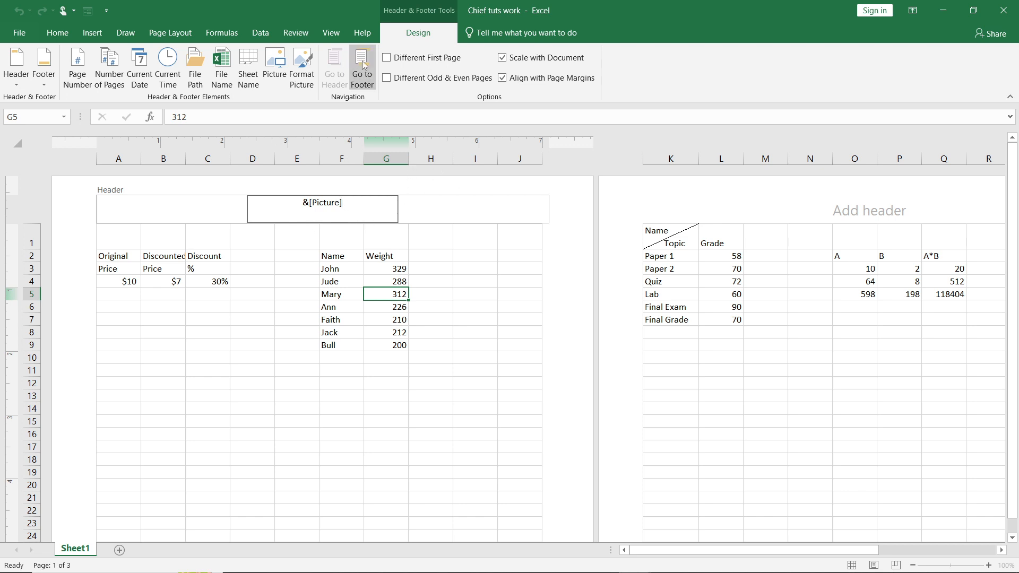
Reduce the header picture's height to 12.9" with the aspect ratio locked and leave the centre header section
click(307, 71)
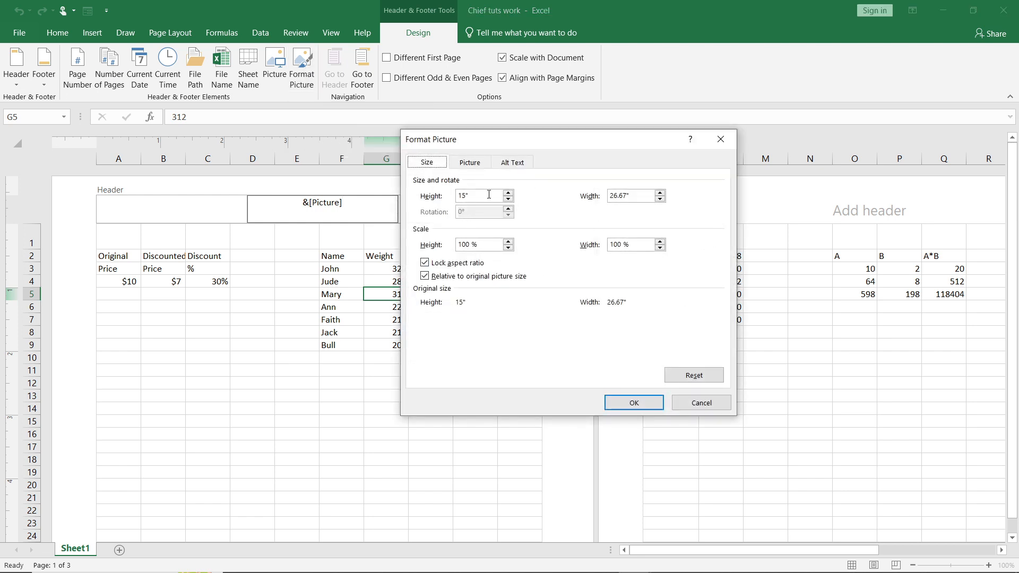
click(482, 195)
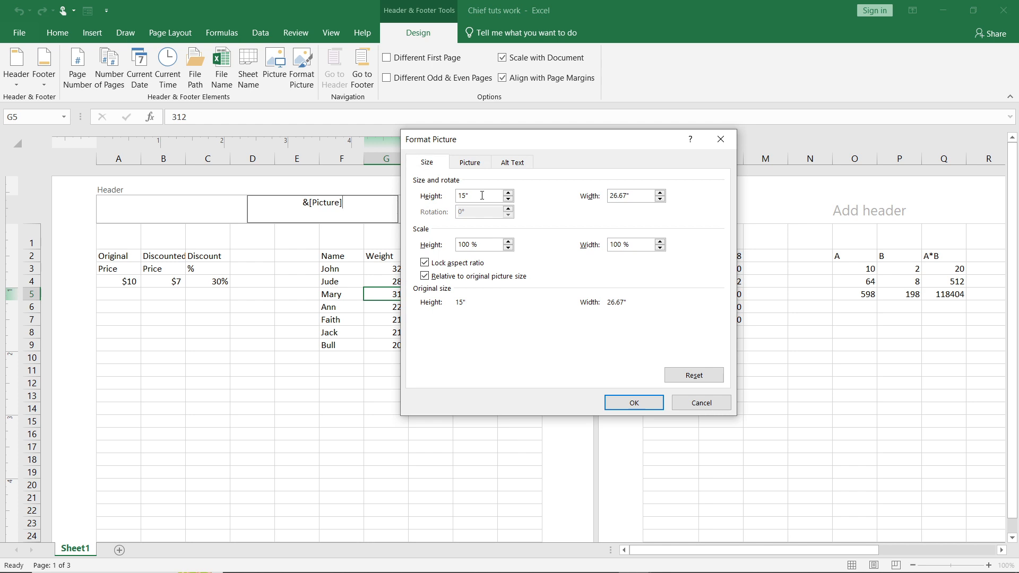
click(509, 199)
click(508, 199)
click(508, 200)
click(509, 200)
click(508, 199)
click(508, 200)
click(508, 200)
click(508, 200)
click(508, 199)
click(508, 200)
click(508, 199)
click(508, 200)
click(509, 200)
click(509, 200)
click(508, 199)
click(508, 199)
click(508, 200)
click(508, 199)
click(642, 404)
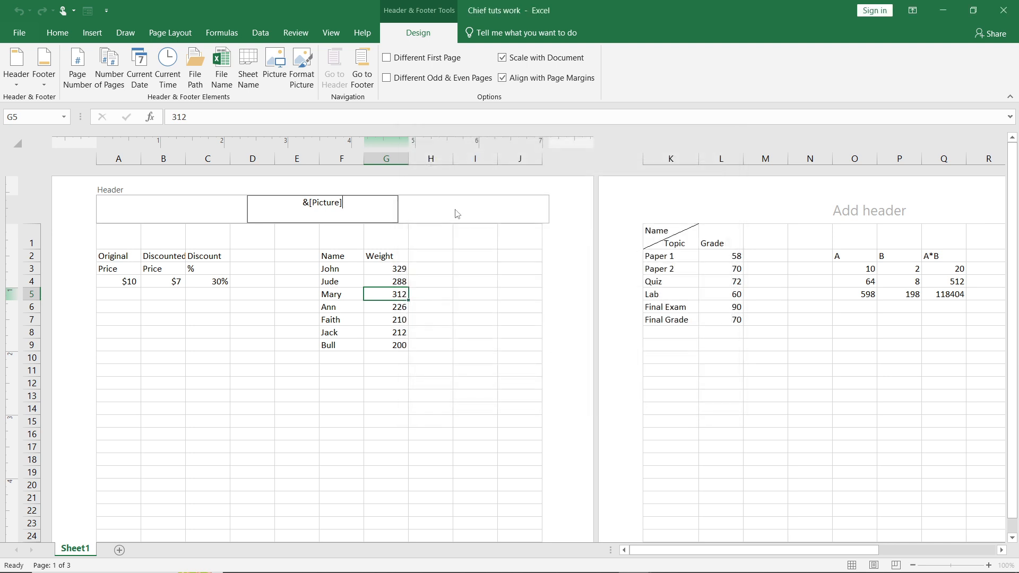
click(456, 213)
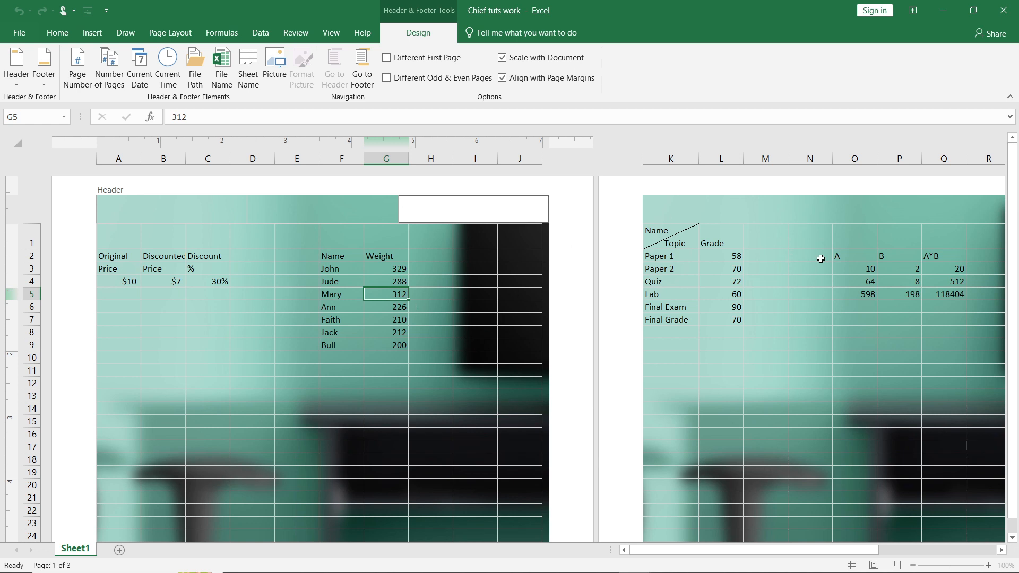
Scale the header picture to 30% of its original height and width
scroll(698, 240, down, 4)
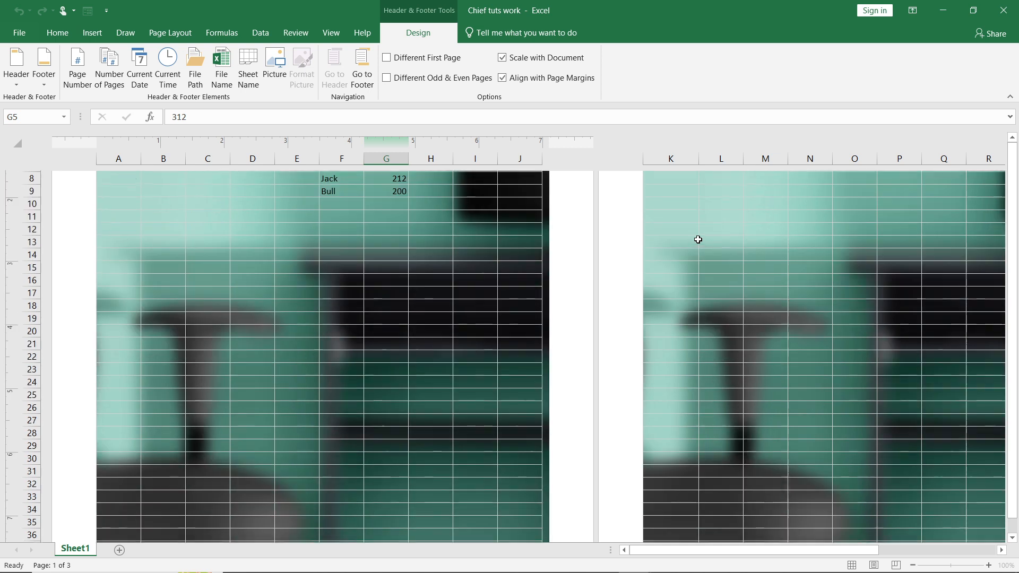
scroll(697, 240, down, 2)
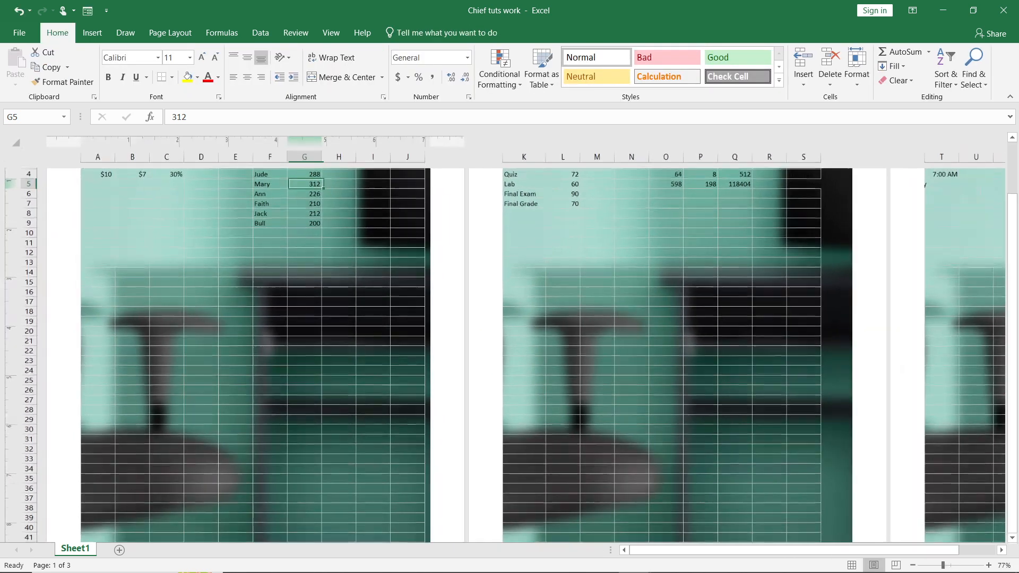
scroll(697, 239, right, 5)
scroll(524, 355, left, 5)
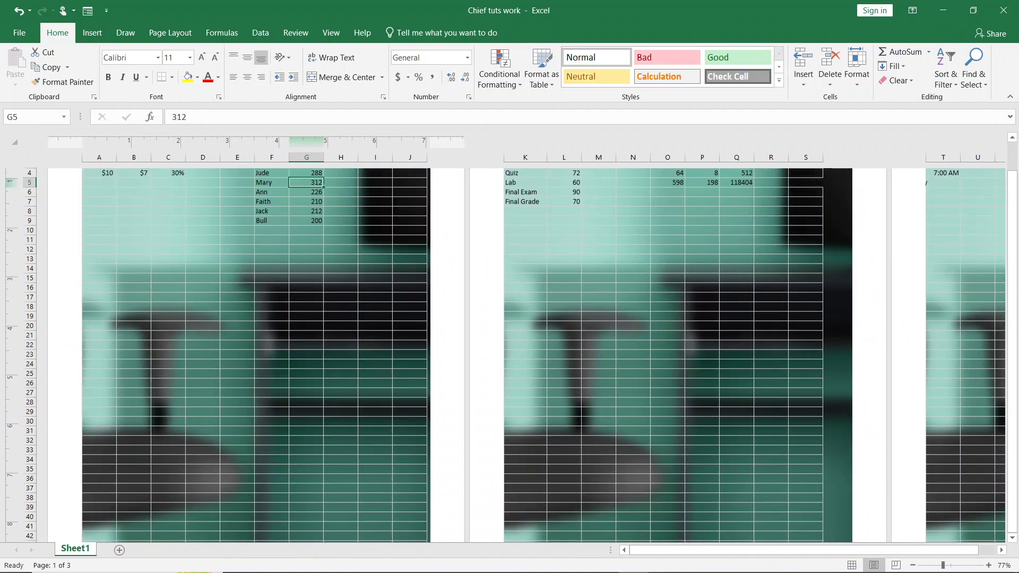
scroll(524, 355, up, 3)
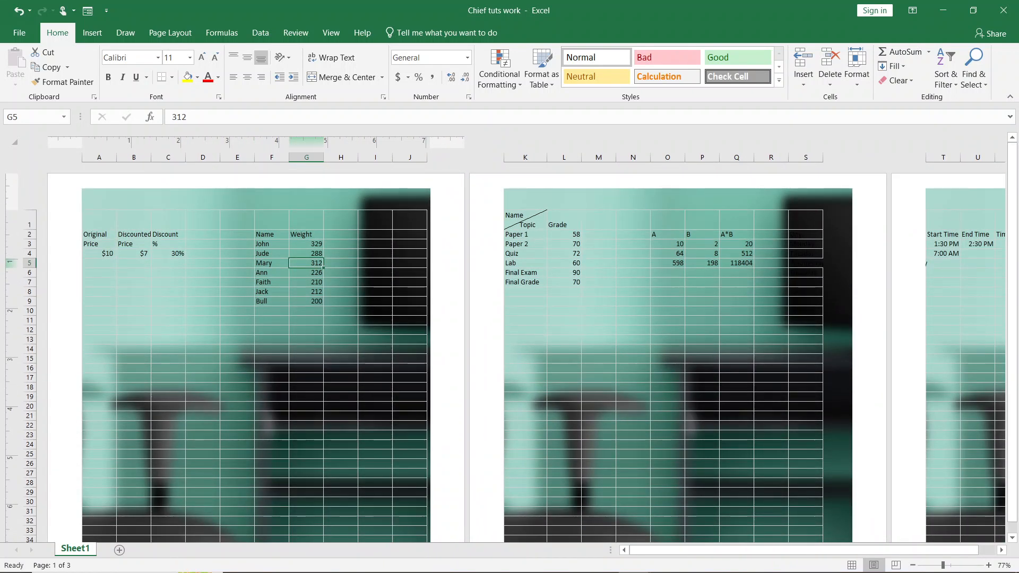
click(354, 204)
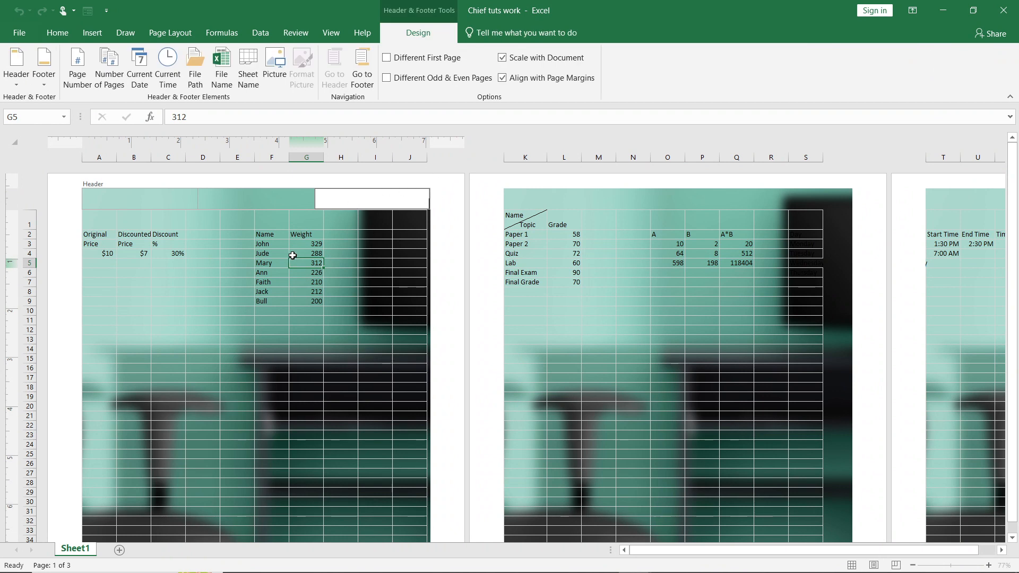
click(237, 201)
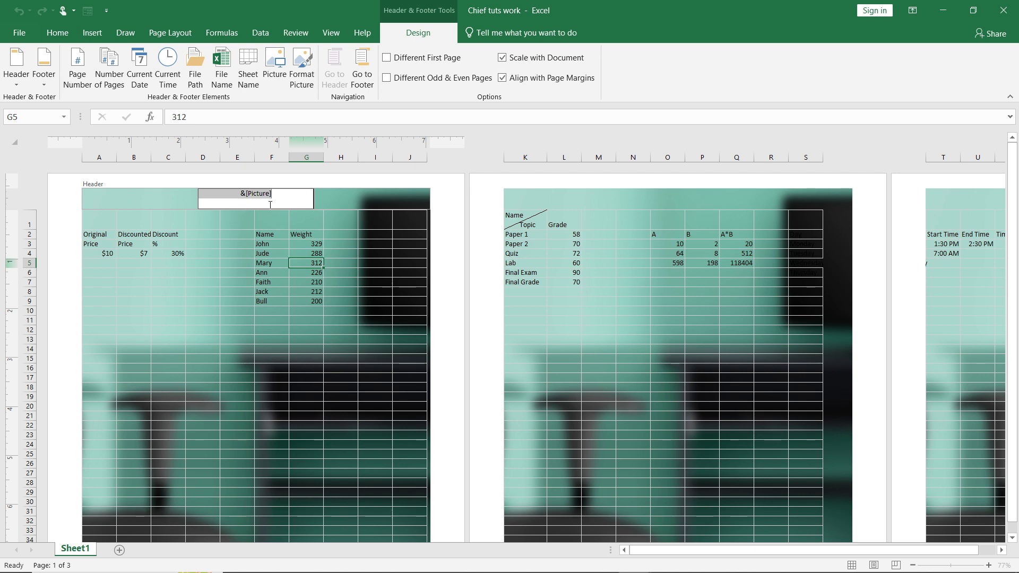
click(305, 64)
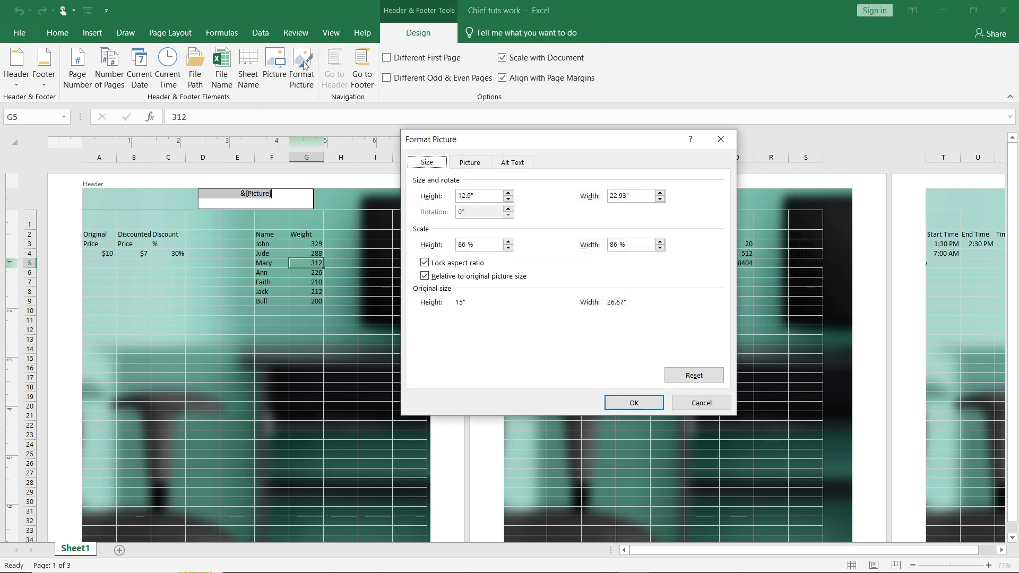
click(508, 199)
click(508, 199)
click(508, 199)
click(508, 199)
click(508, 199)
click(507, 199)
click(507, 199)
click(508, 199)
click(507, 199)
click(508, 199)
click(508, 199)
click(508, 199)
click(508, 199)
click(508, 199)
click(508, 199)
click(508, 199)
click(508, 199)
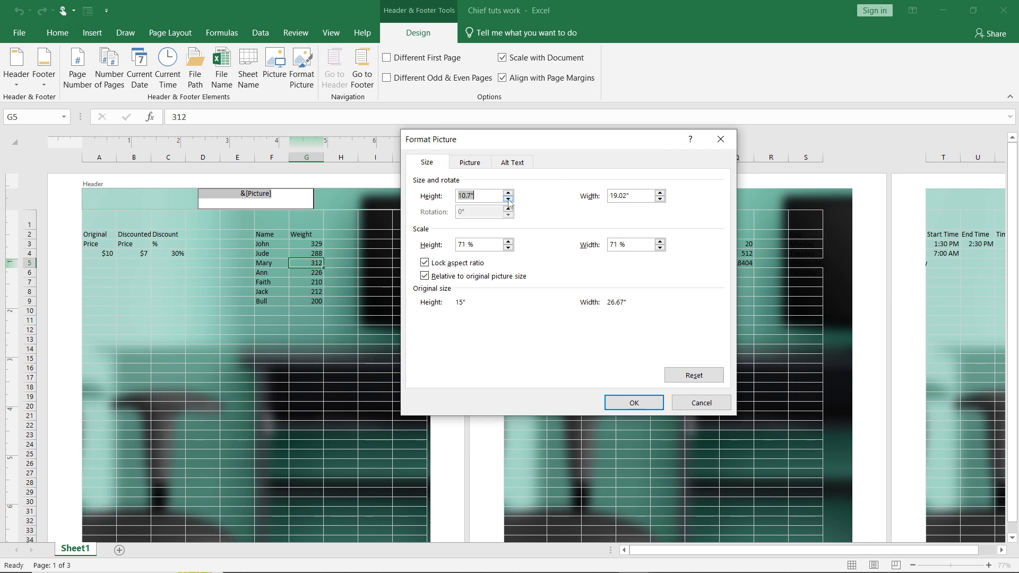
click(507, 248)
click(507, 248)
click(507, 248)
click(507, 248)
click(507, 248)
click(507, 248)
click(507, 248)
click(507, 248)
click(507, 248)
click(507, 248)
click(507, 248)
click(507, 248)
click(507, 248)
click(507, 248)
click(507, 247)
click(507, 248)
click(507, 248)
click(508, 248)
click(508, 248)
click(507, 248)
click(507, 248)
click(507, 248)
click(507, 248)
click(507, 247)
click(507, 248)
click(507, 248)
click(507, 248)
click(508, 248)
click(508, 248)
click(507, 247)
click(507, 248)
click(508, 247)
click(508, 247)
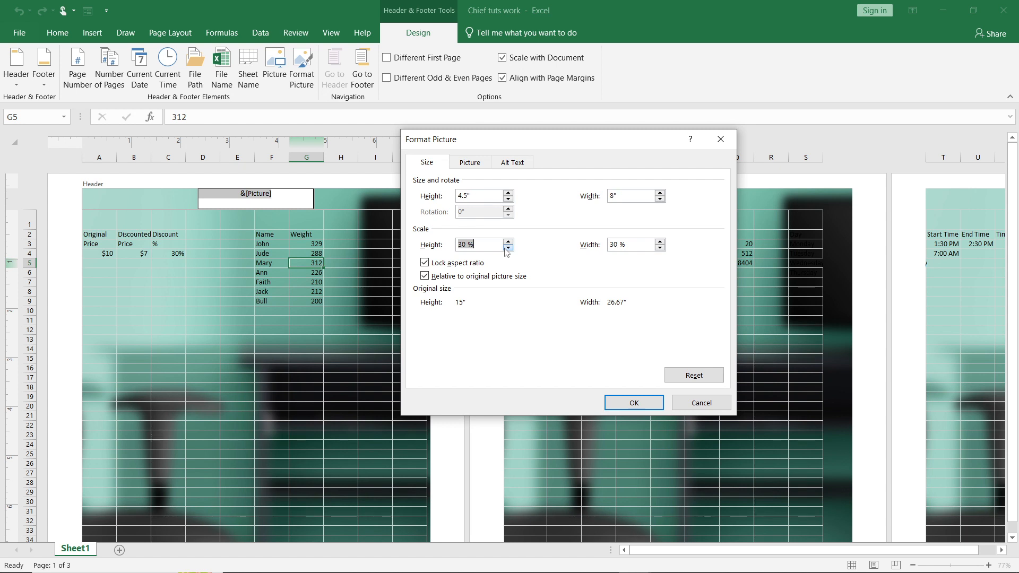
click(631, 404)
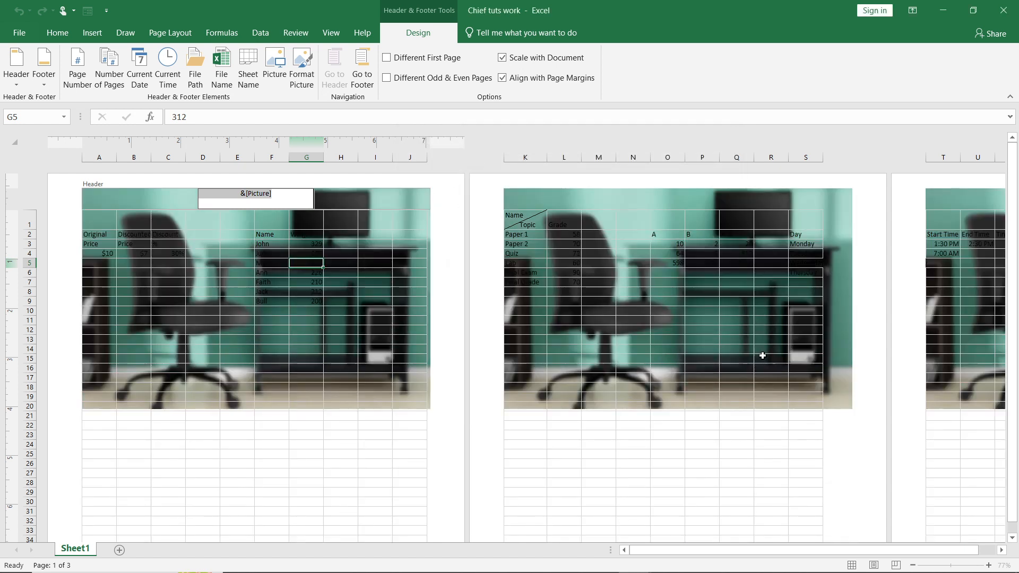